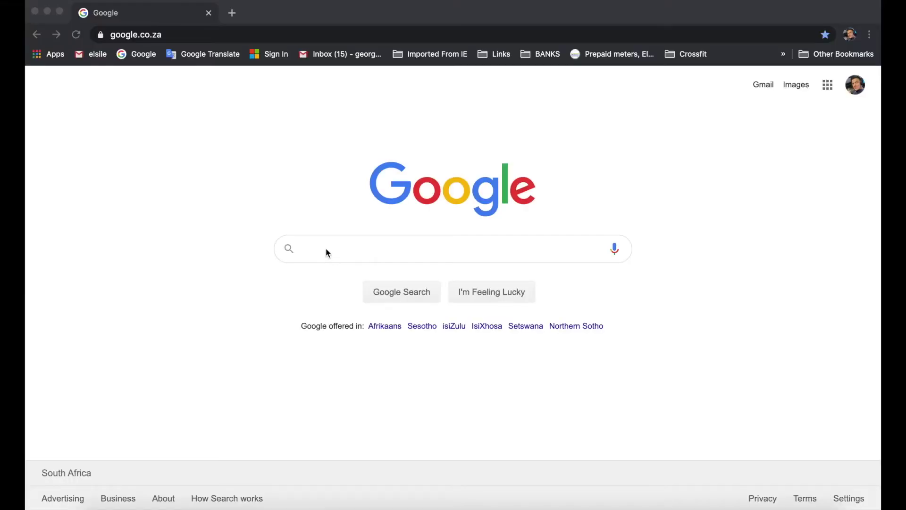
Step: Search Google for pioneerdj.com to list the Pioneer DJ - Global site
{"action": "left_click", "coordinate": [321, 251]}
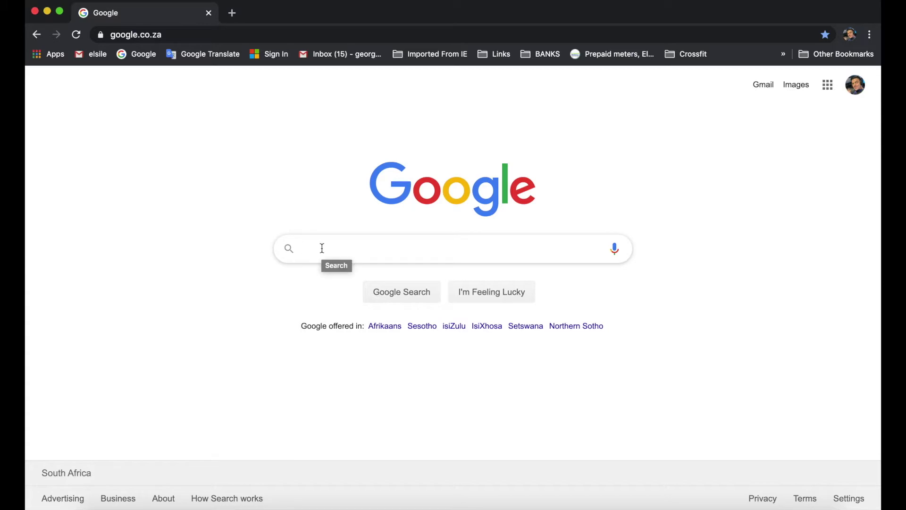
{"action": "type", "text": "pioneer"}
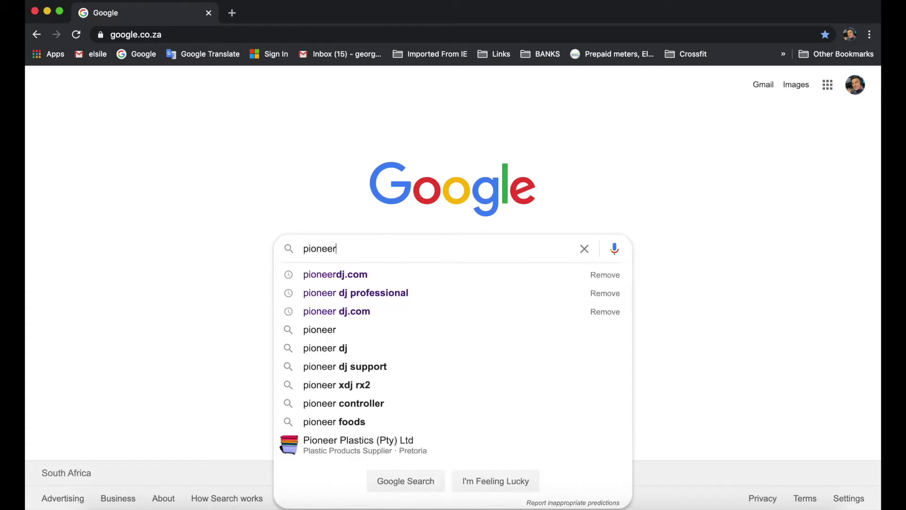
{"action": "type", "text": "dj.com"}
{"action": "key", "text": "Return"}
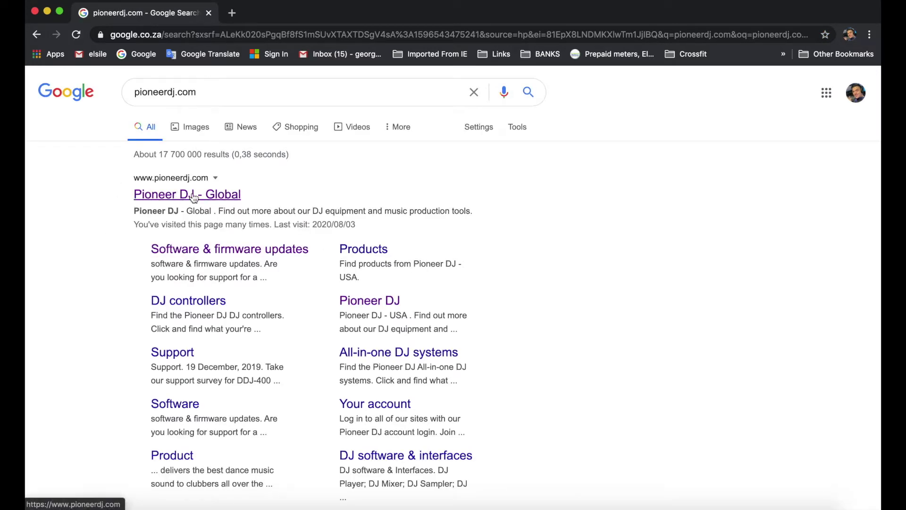
{"action": "left_click", "coordinate": [177, 253]}
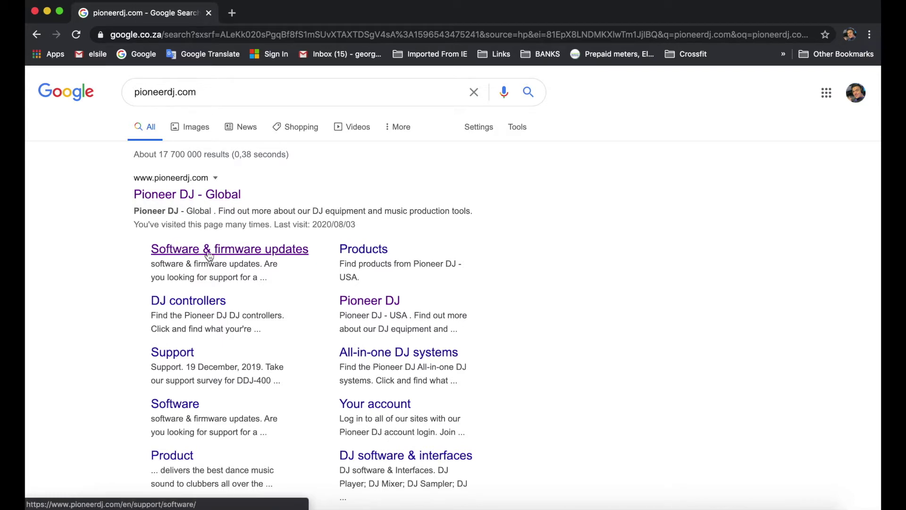
Step: From Pioneer DJ - Global, go to Support > Software & firmware updates and find the DJ SAMPLER table
{"action": "left_click", "coordinate": [175, 201]}
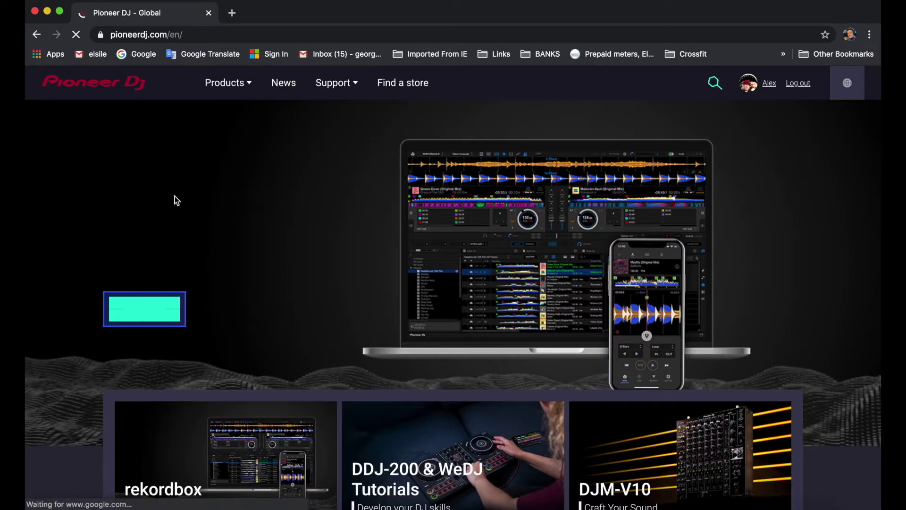
{"action": "left_click", "coordinate": [333, 83]}
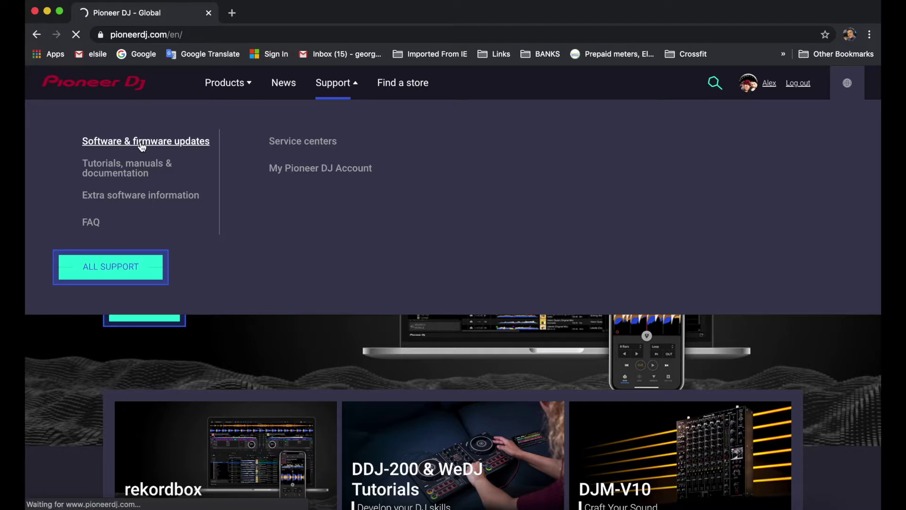
{"action": "left_click", "coordinate": [142, 142]}
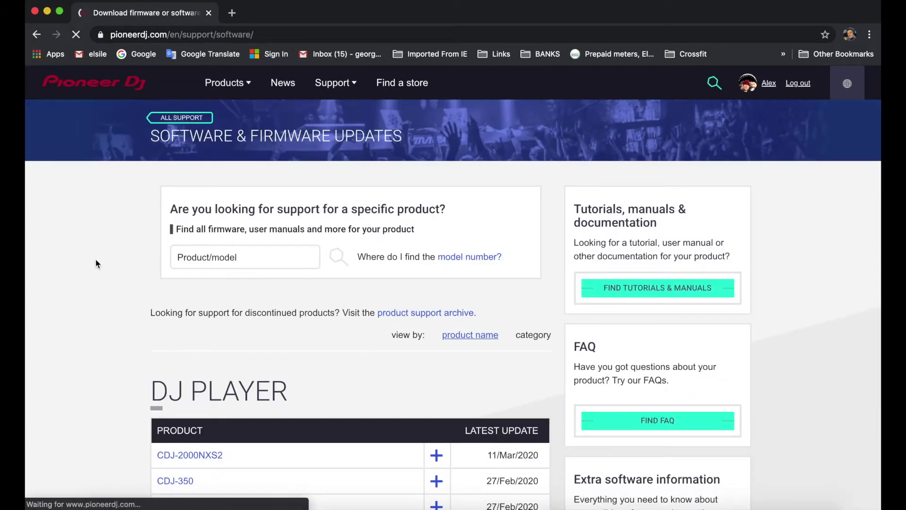
{"action": "scroll", "coordinate": [95, 264], "scroll_direction": "down", "scroll_amount": 3}
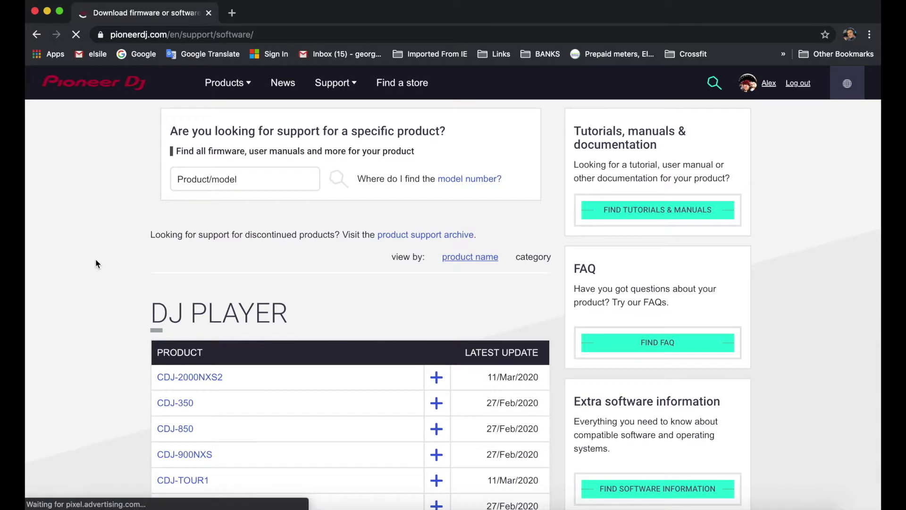
{"action": "scroll", "coordinate": [96, 262], "scroll_direction": "down", "scroll_amount": 6}
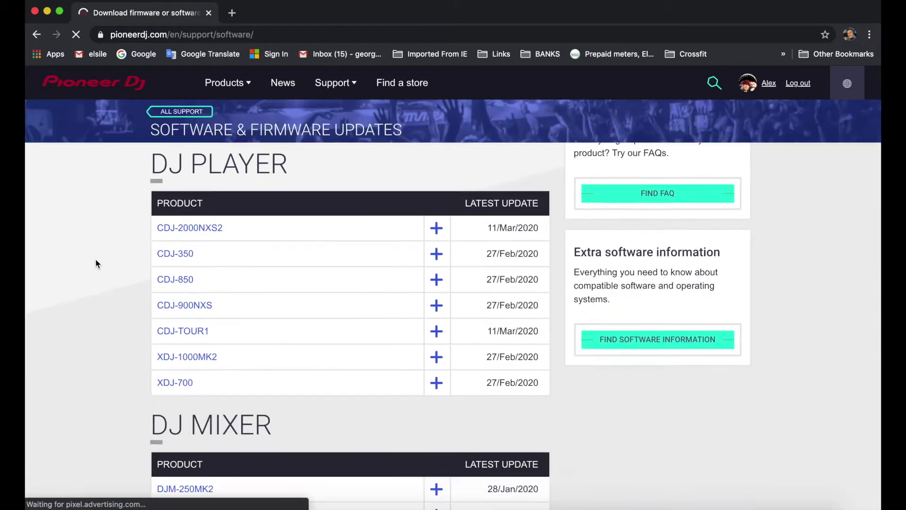
{"action": "scroll", "coordinate": [96, 263], "scroll_direction": "down", "scroll_amount": 10}
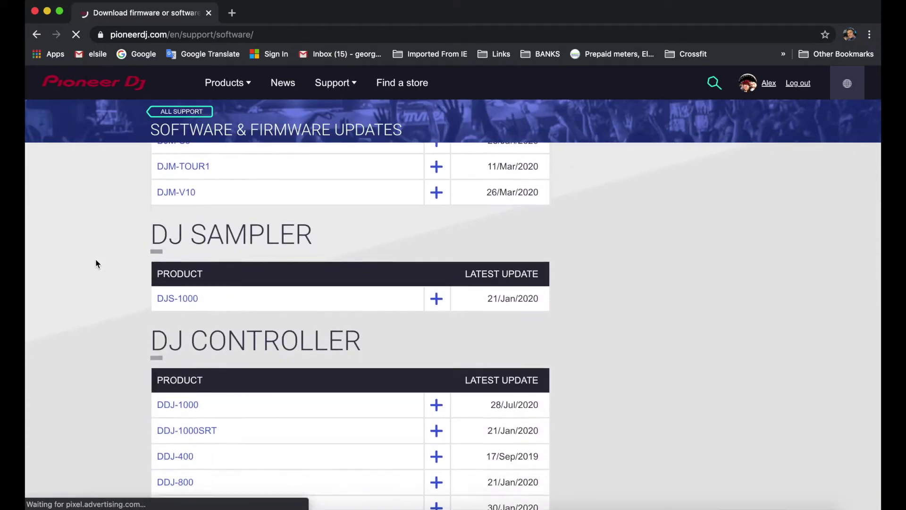
{"action": "scroll", "coordinate": [96, 262], "scroll_direction": "down", "scroll_amount": 9}
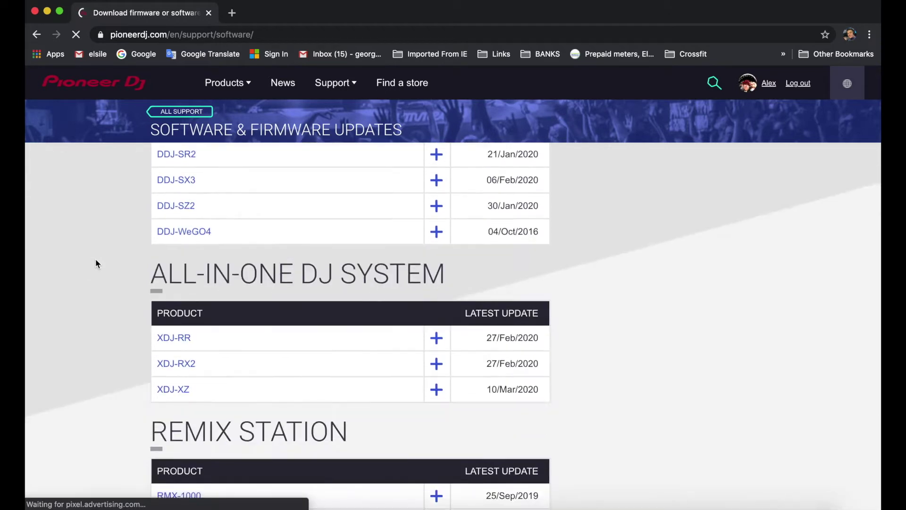
{"action": "scroll", "coordinate": [96, 264], "scroll_direction": "down", "scroll_amount": 8}
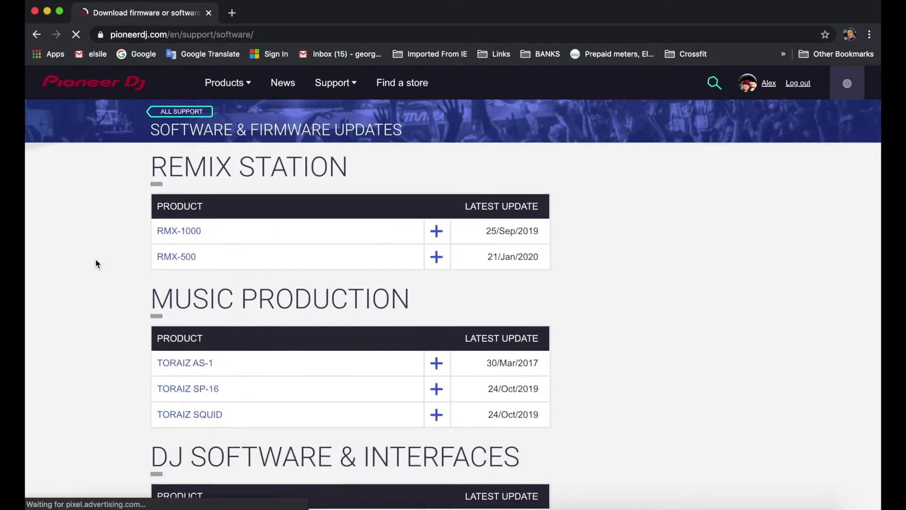
{"action": "scroll", "coordinate": [95, 263], "scroll_direction": "up", "scroll_amount": 17}
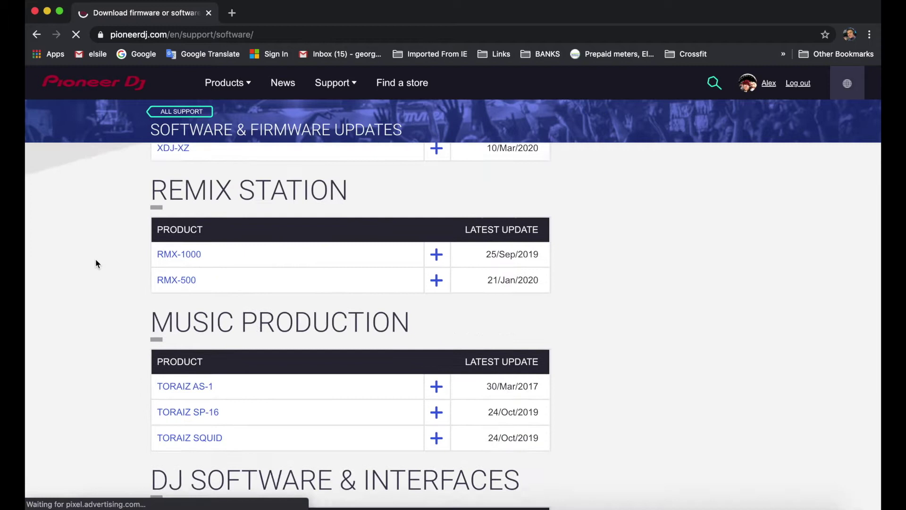
{"action": "scroll", "coordinate": [96, 264], "scroll_direction": "up", "scroll_amount": 4}
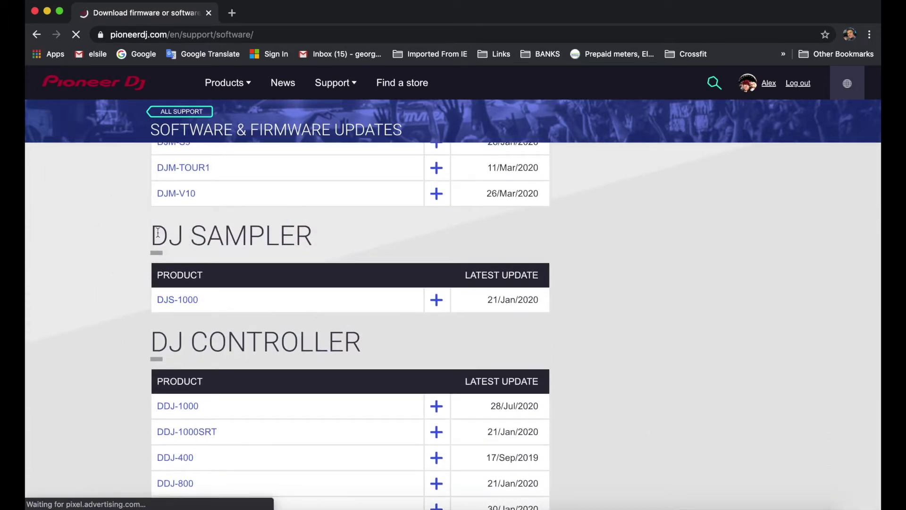
Step: Open the DJS-1000 page, get firmware 1.12 (DJS1000_ver112.zip), and bring up the update-instructions link's options
{"action": "left_click", "coordinate": [186, 305]}
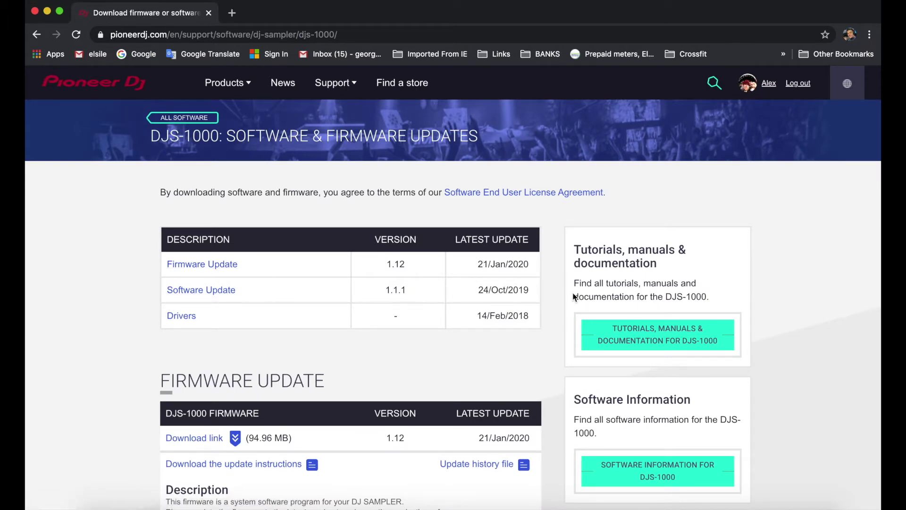
{"action": "scroll", "coordinate": [112, 346], "scroll_direction": "down", "scroll_amount": 5}
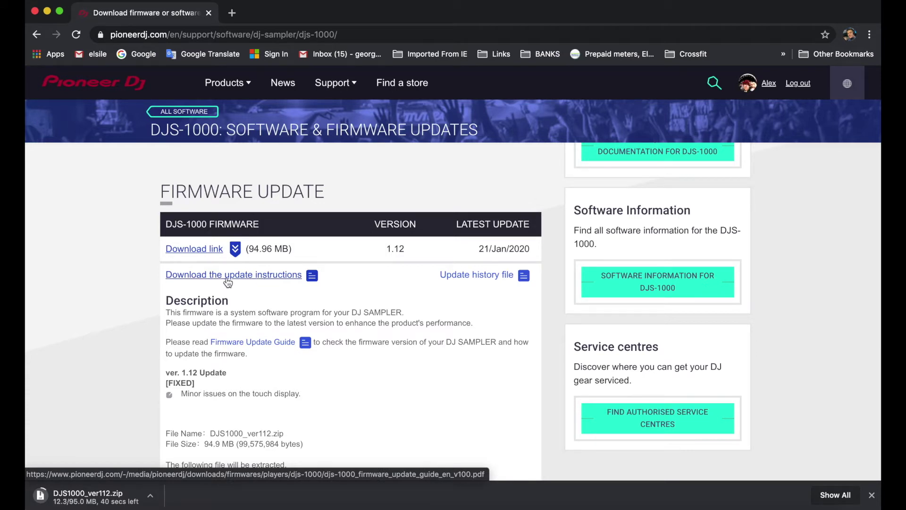
{"action": "scroll", "coordinate": [250, 277], "scroll_direction": "down", "scroll_amount": 1}
{"action": "right_click", "coordinate": [233, 248]}
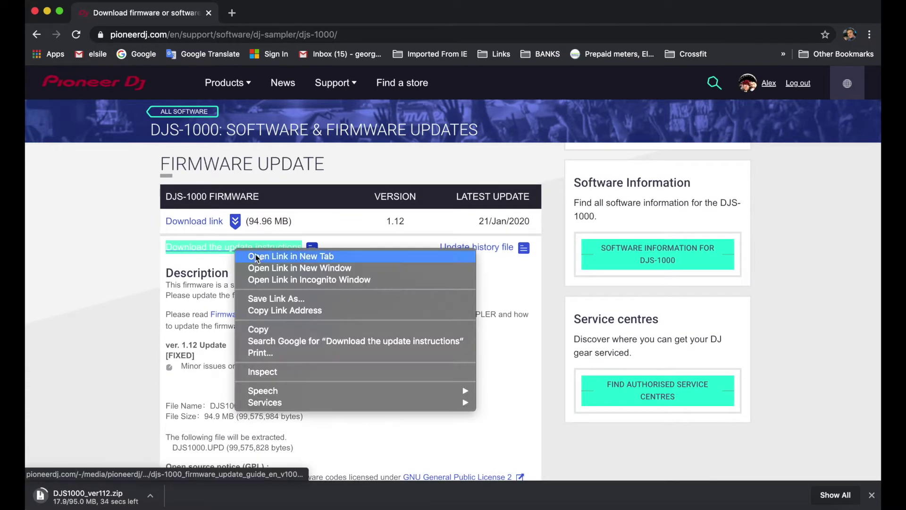
Step: Open the djs-1000_firmware_update_guide PDF in a new tab and read to page 3's Program Update Procedures
{"action": "left_click", "coordinate": [265, 255]}
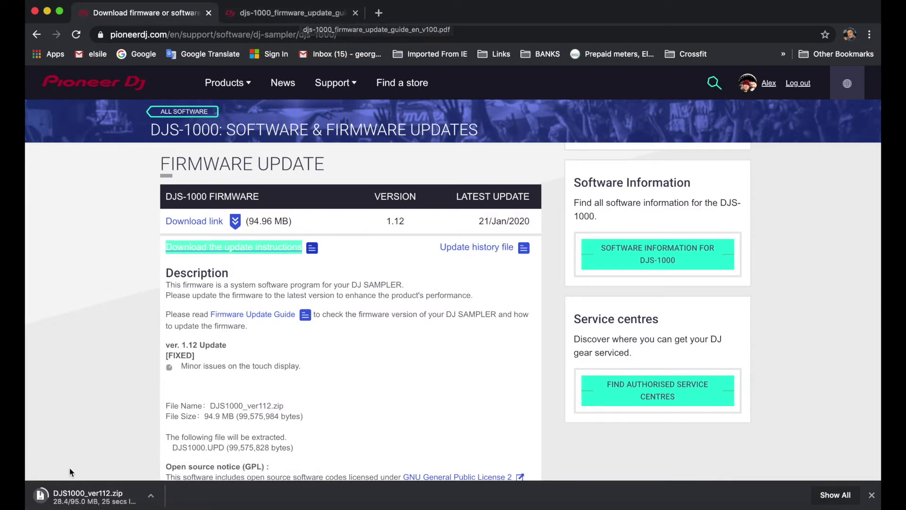
{"action": "left_click", "coordinate": [299, 12]}
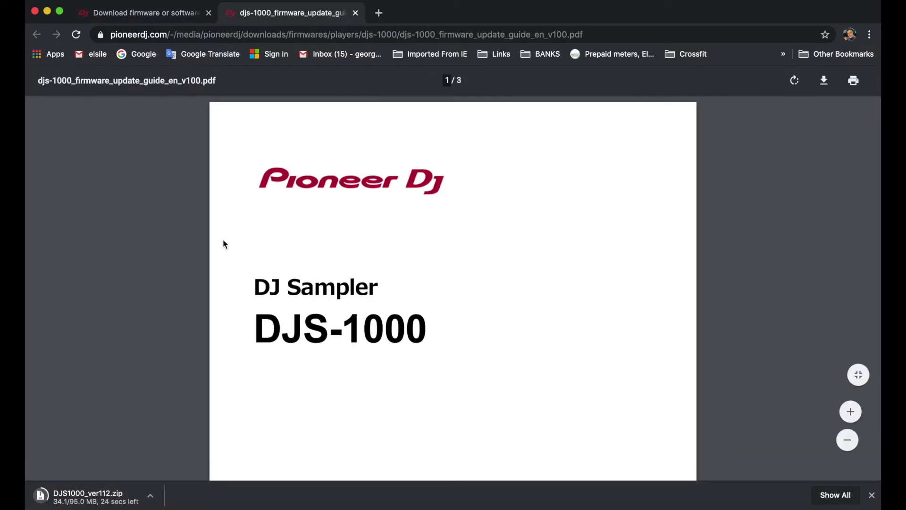
{"action": "scroll", "coordinate": [355, 214], "scroll_direction": "down", "scroll_amount": 10}
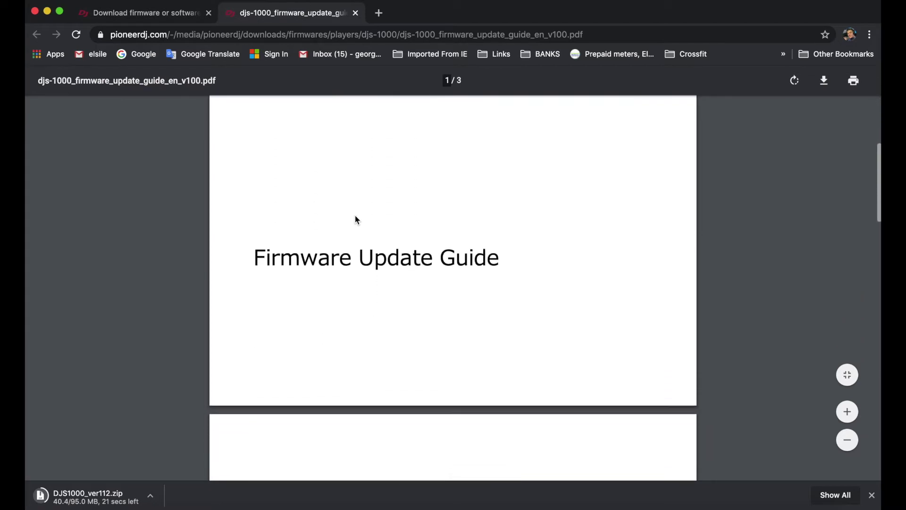
{"action": "scroll", "coordinate": [357, 220], "scroll_direction": "down", "scroll_amount": 2}
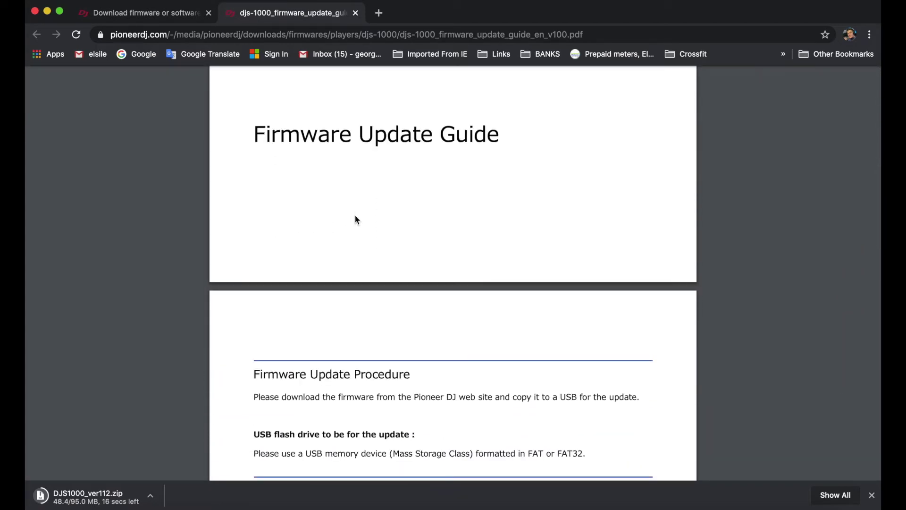
{"action": "scroll", "coordinate": [356, 217], "scroll_direction": "down", "scroll_amount": 4}
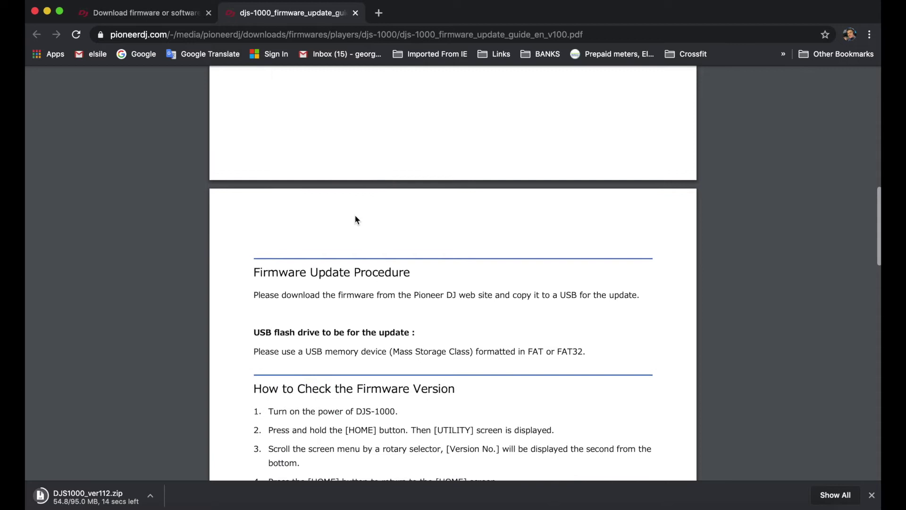
{"action": "scroll", "coordinate": [356, 218], "scroll_direction": "down", "scroll_amount": 3}
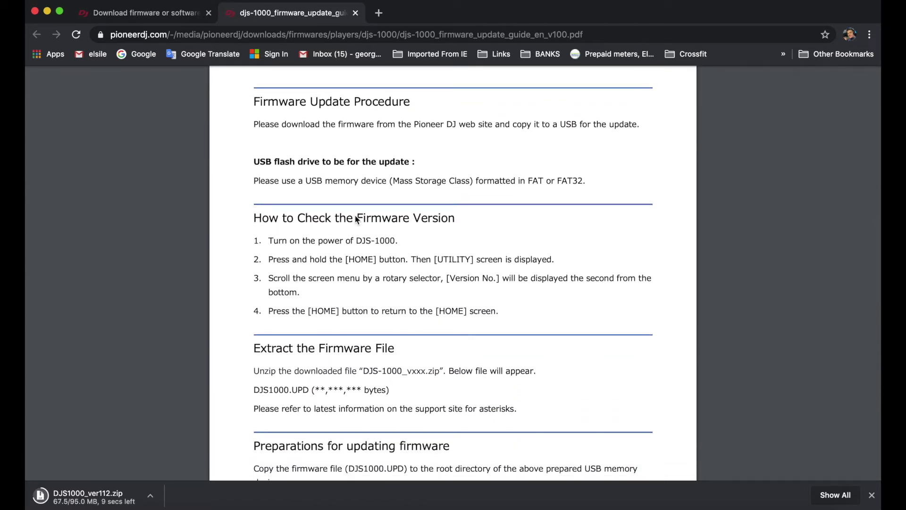
{"action": "scroll", "coordinate": [288, 296], "scroll_direction": "down", "scroll_amount": 3}
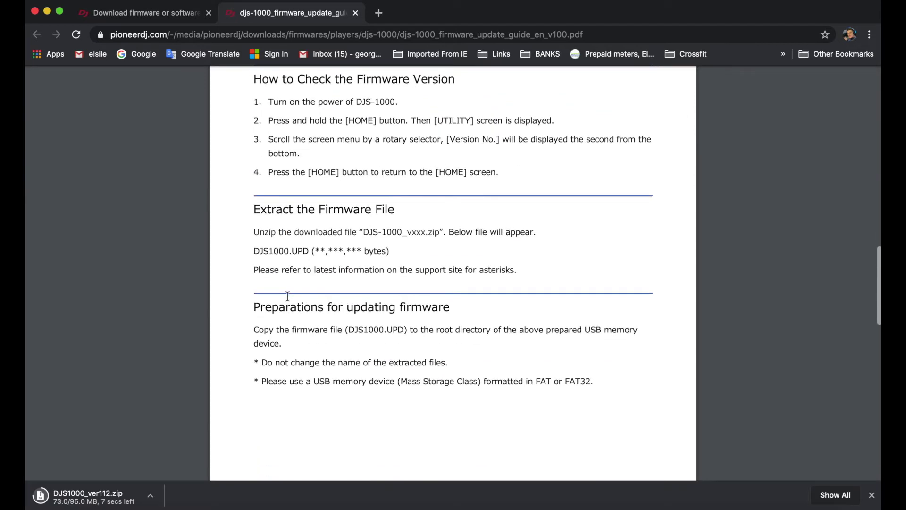
{"action": "scroll", "coordinate": [264, 207], "scroll_direction": "down", "scroll_amount": 3}
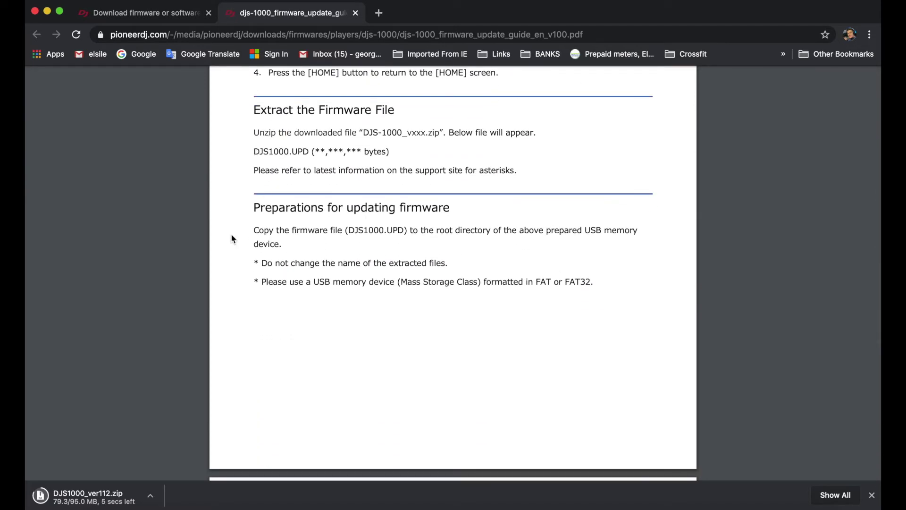
{"action": "scroll", "coordinate": [325, 245], "scroll_direction": "down", "scroll_amount": 8}
{"action": "scroll", "coordinate": [324, 246], "scroll_direction": "down", "scroll_amount": 2}
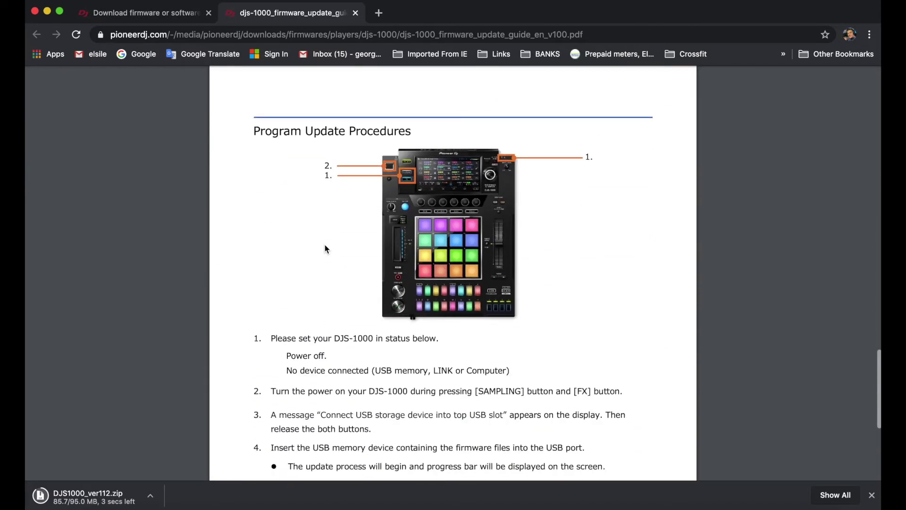
{"action": "scroll", "coordinate": [269, 198], "scroll_direction": "down", "scroll_amount": 1}
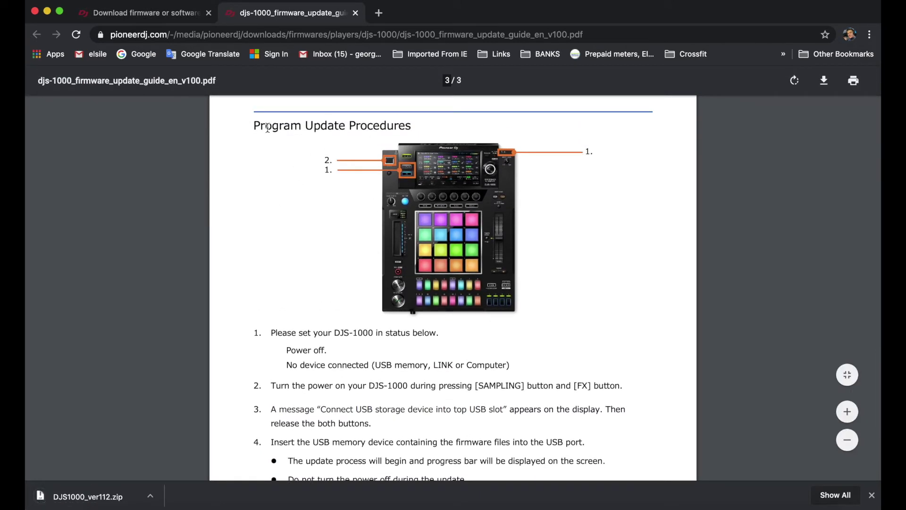
{"action": "scroll", "coordinate": [267, 286], "scroll_direction": "down", "scroll_amount": 3}
{"action": "scroll", "coordinate": [269, 283], "scroll_direction": "down", "scroll_amount": 2}
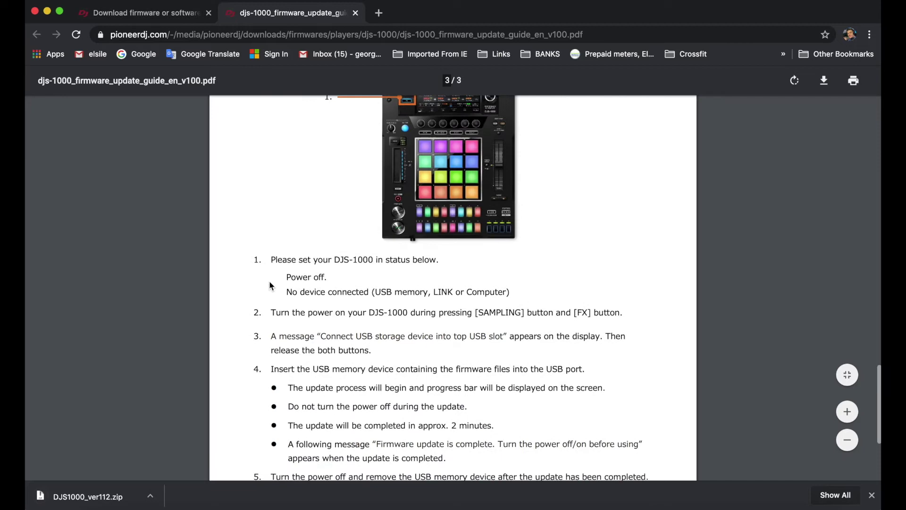
{"action": "scroll", "coordinate": [271, 283], "scroll_direction": "up", "scroll_amount": 6}
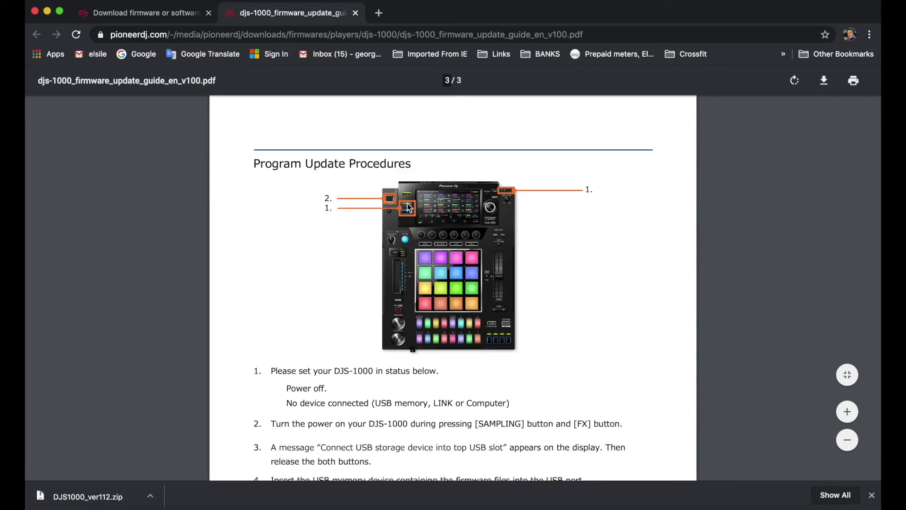
{"action": "scroll", "coordinate": [360, 272], "scroll_direction": "down", "scroll_amount": 2}
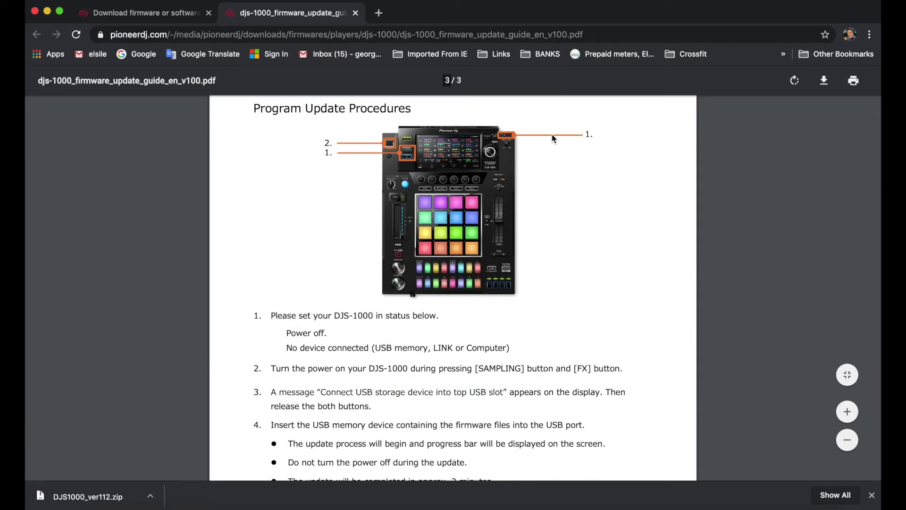
{"action": "scroll", "coordinate": [505, 177], "scroll_direction": "down", "scroll_amount": 2}
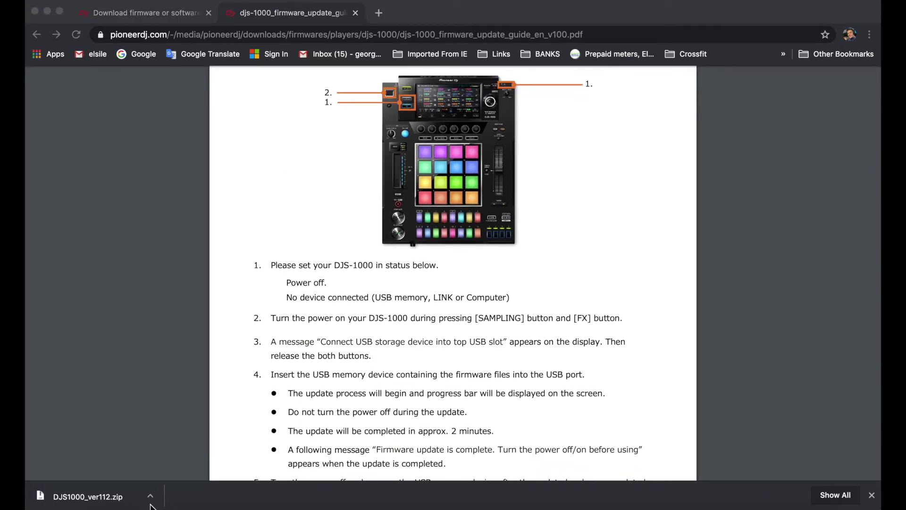
Step: Reveal the downloaded DJS1000_ver112.zip in Finder and extract DJS1000.UPD from it
{"action": "left_click", "coordinate": [150, 496]}
{"action": "left_click", "coordinate": [189, 480]}
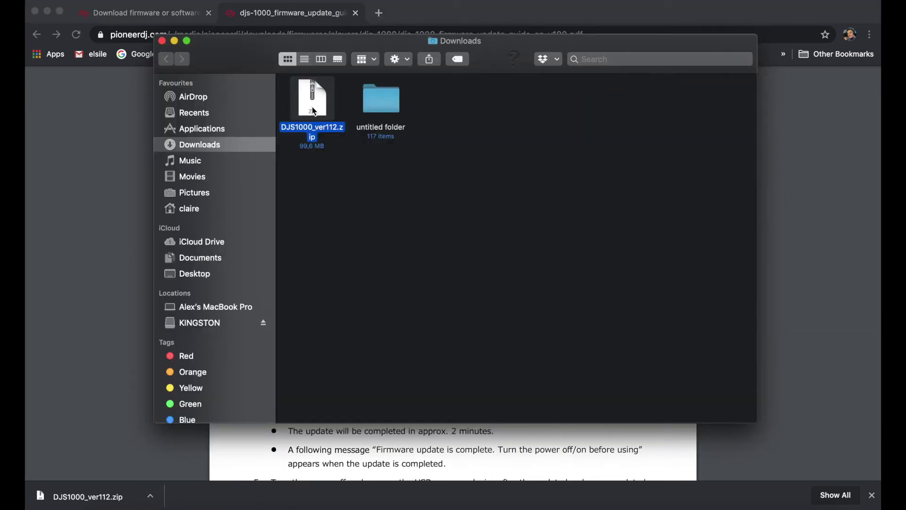
{"action": "double_click", "coordinate": [314, 108]}
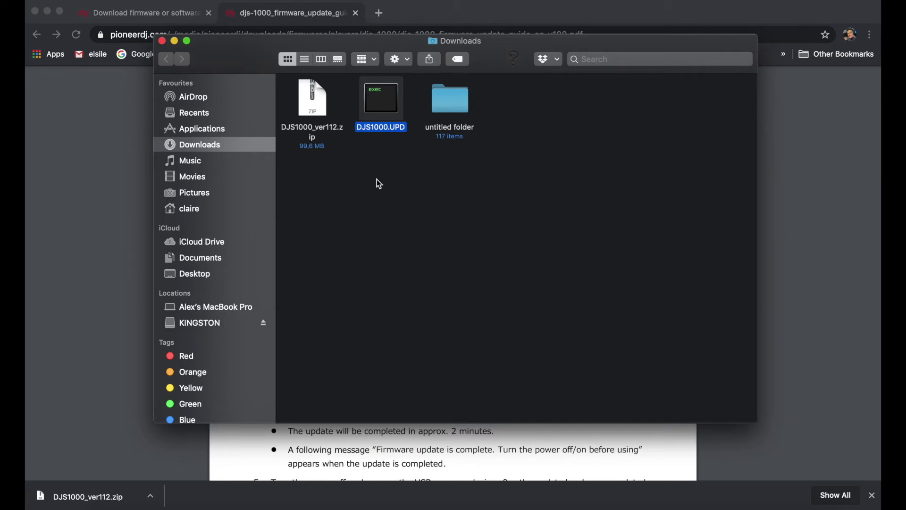
Step: Copy DJS1000_ver112.zip and DJS1000.UPD onto the KINGSTON drive, then eject it
{"action": "left_click_drag", "start_coordinate": [404, 168], "coordinate": [208, 329]}
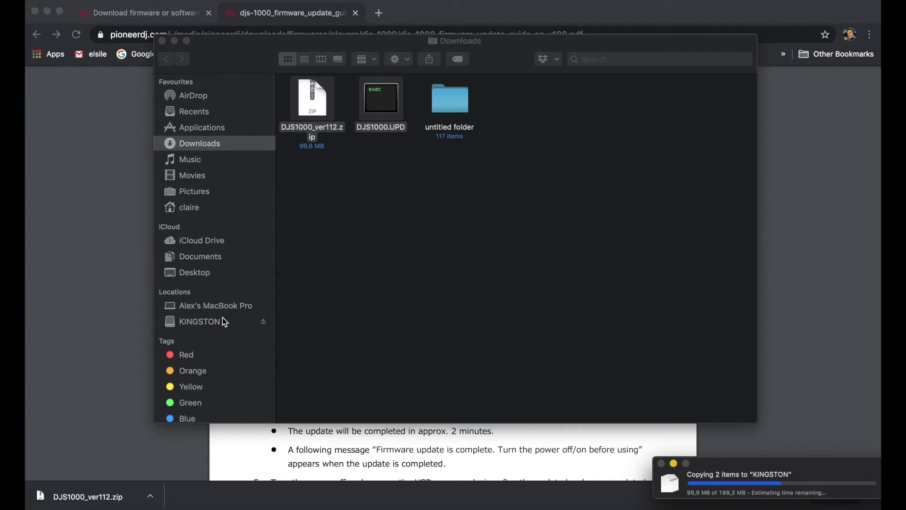
{"action": "left_click", "coordinate": [196, 323]}
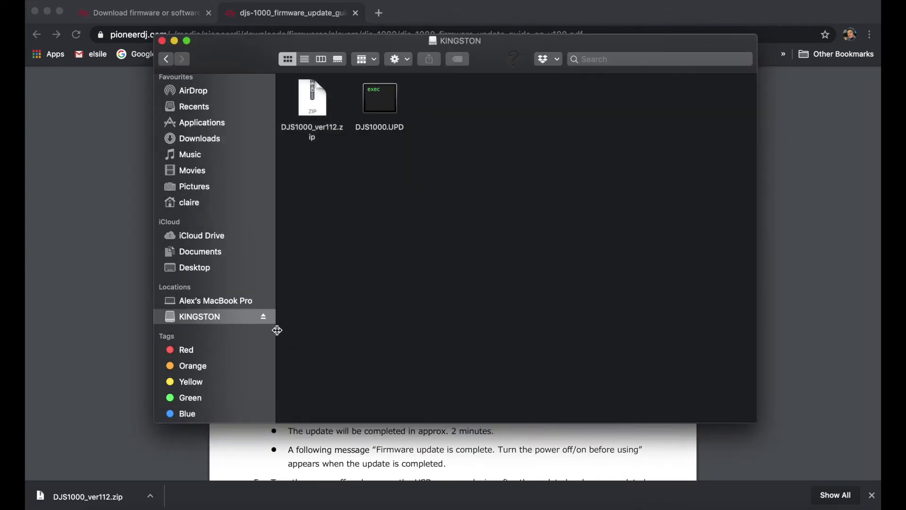
{"action": "left_click", "coordinate": [263, 319]}
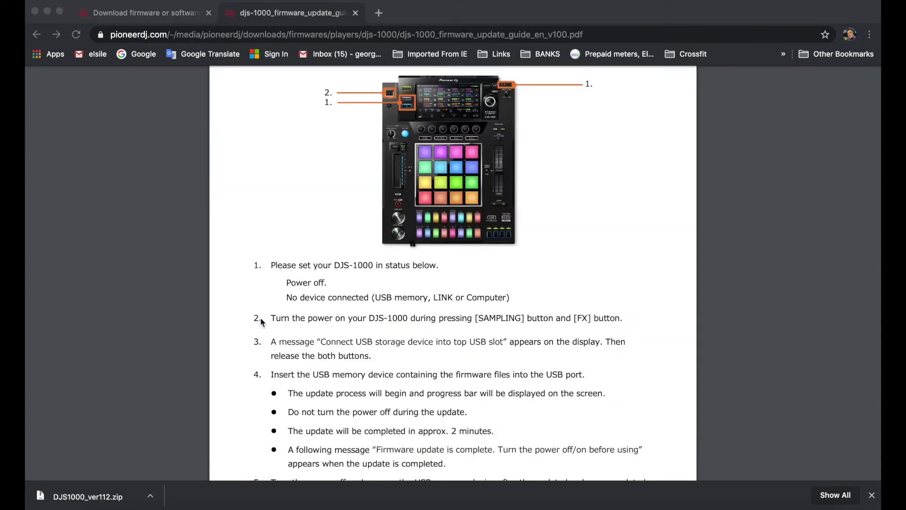